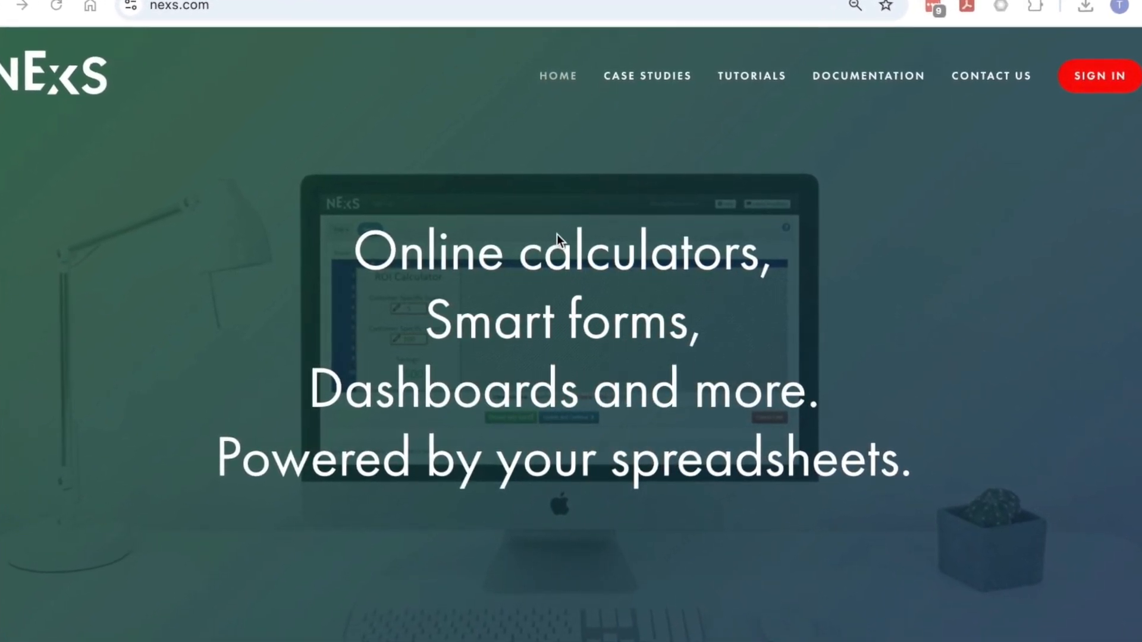
# Open the Tools for Public Utilities case study and go to its time-of-use calculator example.
pyautogui.moveTo(635, 112)
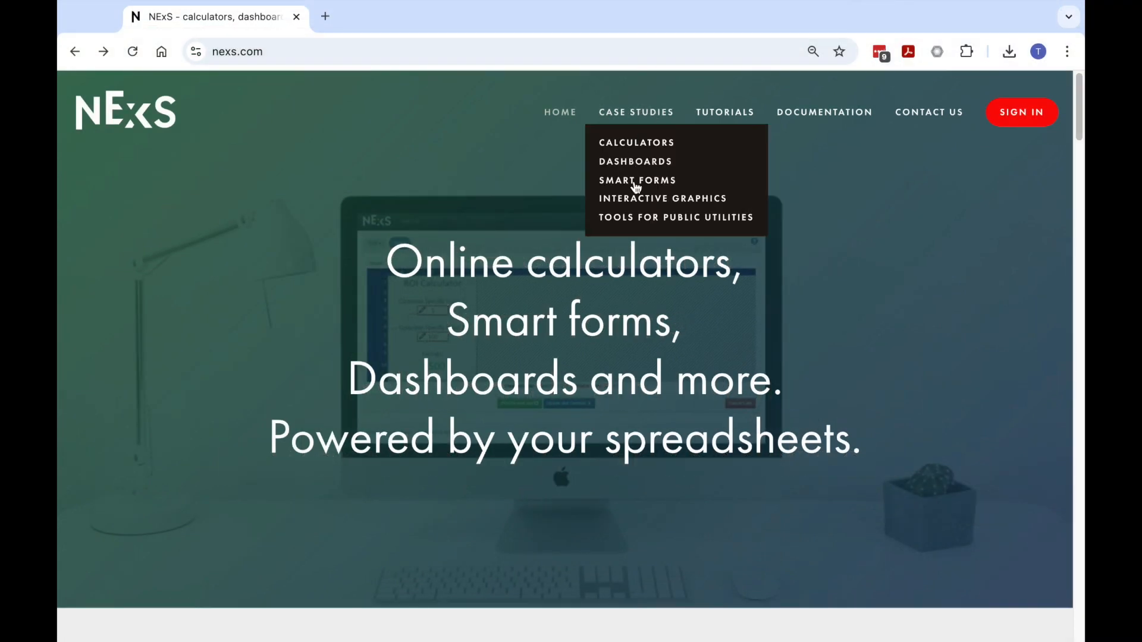
pyautogui.click(642, 220)
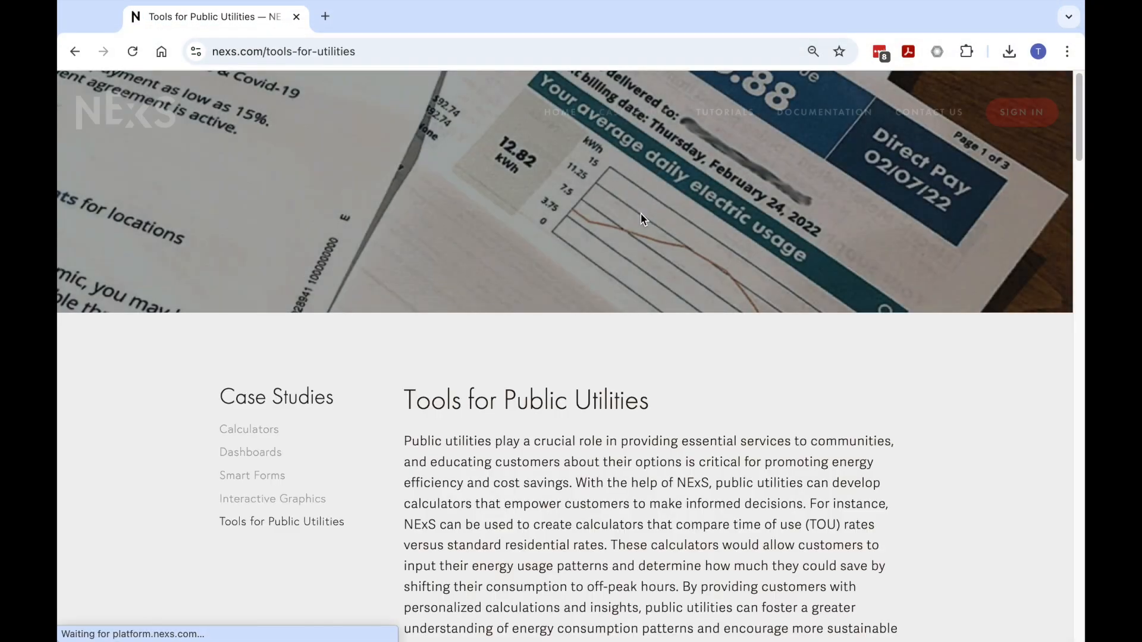
pyautogui.scroll(-4, 643, 229)
pyautogui.scroll(-5, 643, 238)
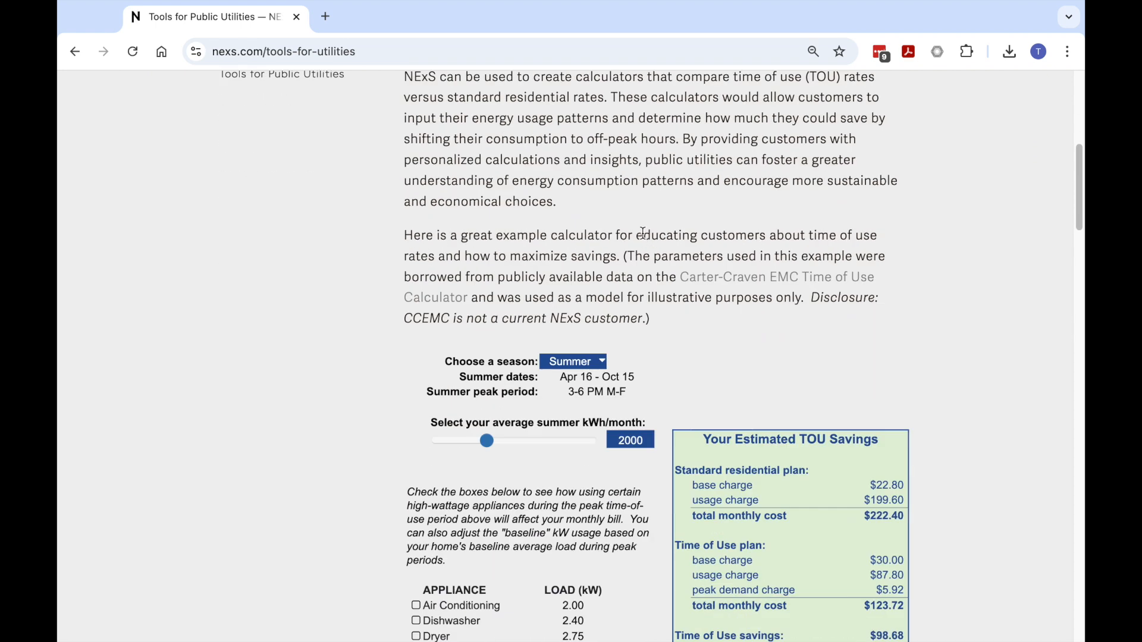
pyautogui.scroll(-3, 649, 241)
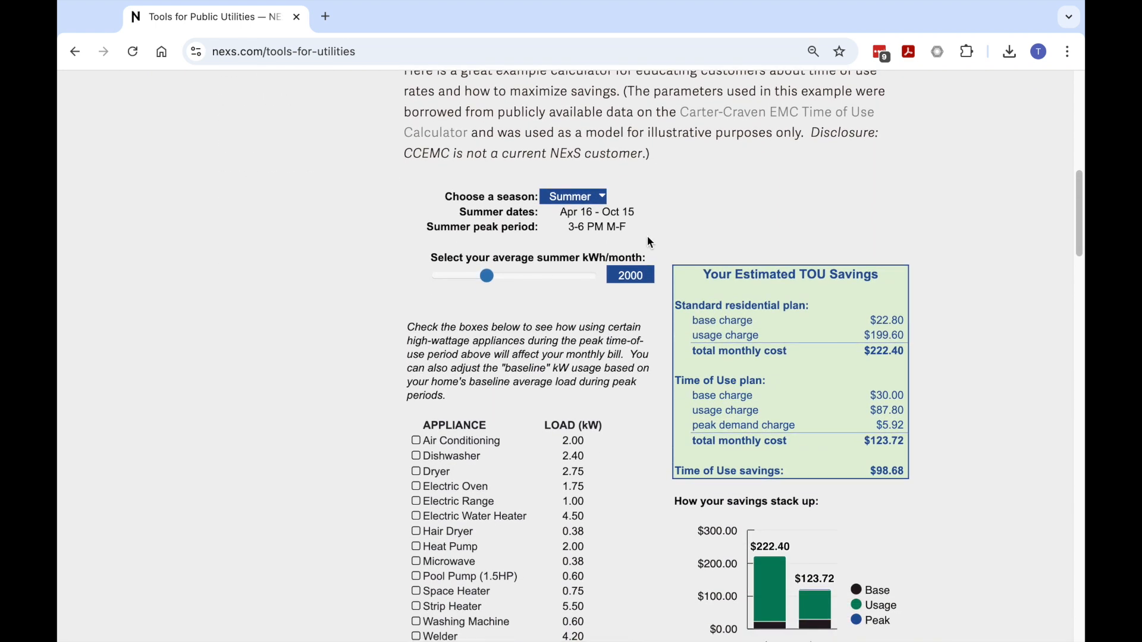
# Set the example calculator's season to Winter and its average monthly usage to about 2680 kWh.
pyautogui.click(578, 96)
pyautogui.click(569, 107)
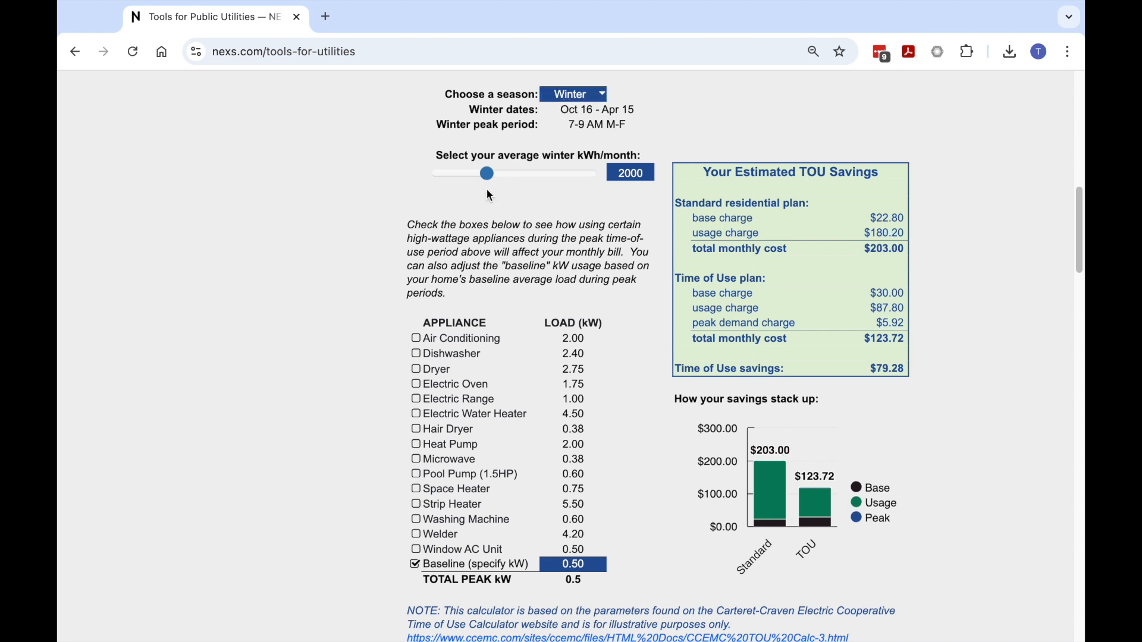
pyautogui.moveTo(489, 178); pyautogui.dragTo(515, 184)
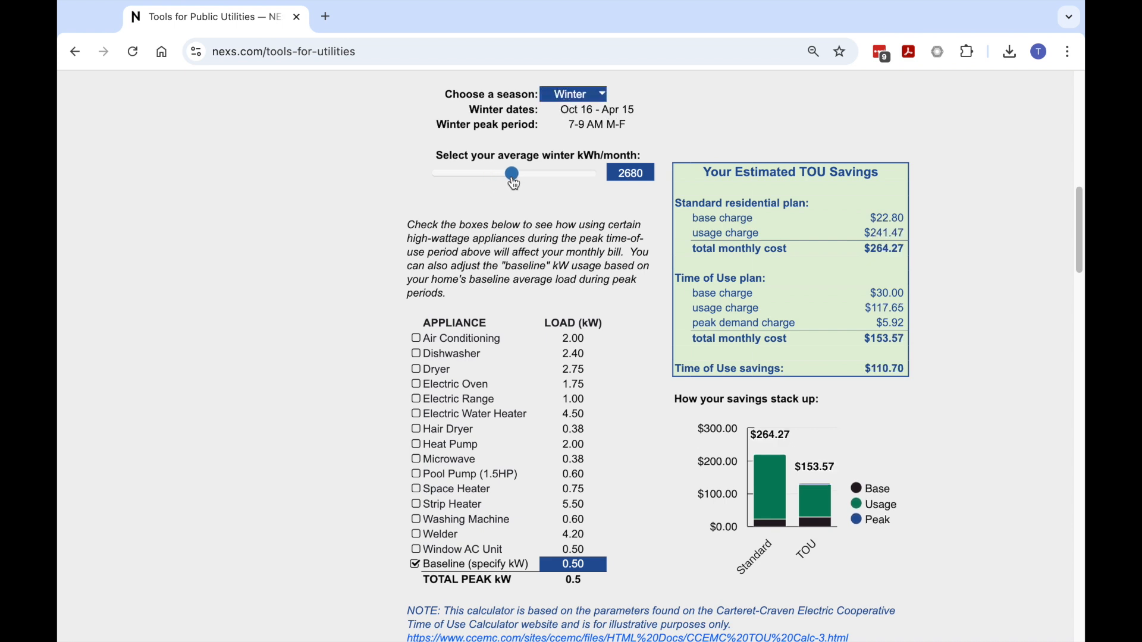
# Include the Electric Range, Electric Oven, Heat Pump and Dryer in the calculator's peak appliance load.
pyautogui.click(417, 400)
pyautogui.click(416, 386)
pyautogui.click(417, 446)
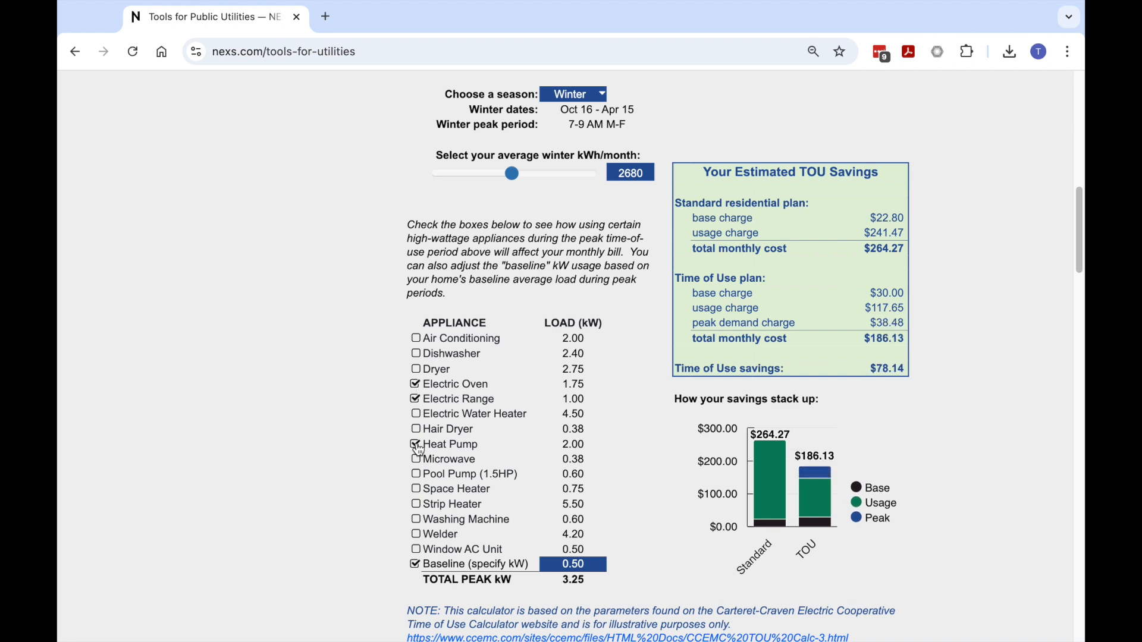
pyautogui.click(418, 372)
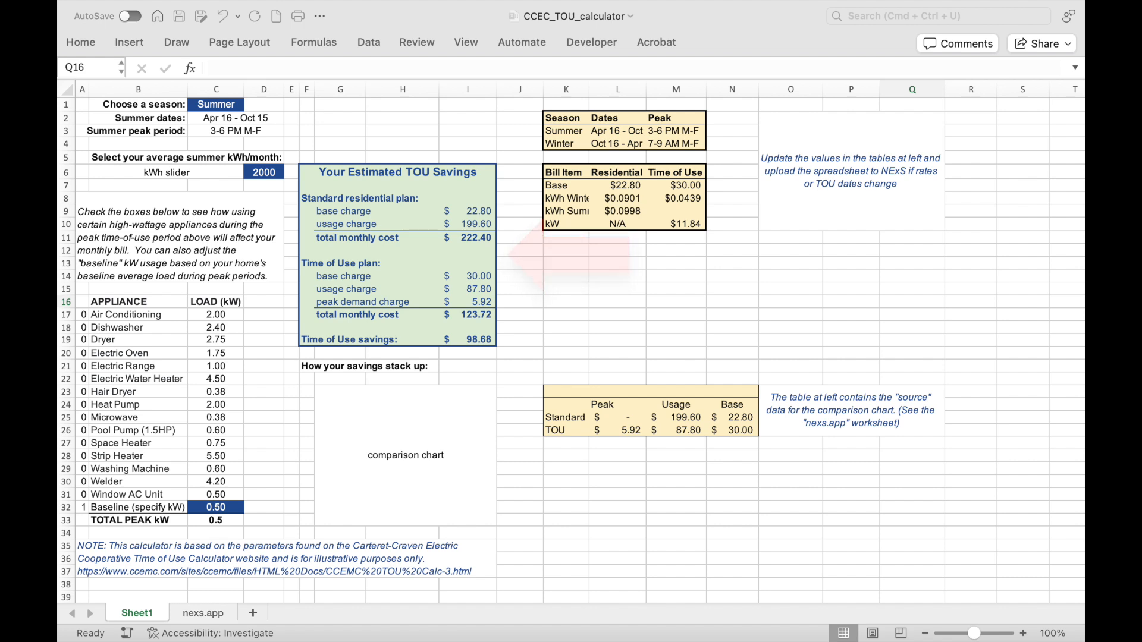
# In the CCEC_TOU_calculator workbook in Excel, switch the season in cell C1 to Winter and back to Summer.
pyautogui.click(216, 104)
pyautogui.click(251, 105)
pyautogui.click(216, 132)
pyautogui.click(250, 105)
pyautogui.click(216, 118)
# Set the average summer kWh/month value in cell D6 to 2500.
pyautogui.click(264, 173)
pyautogui.write('2500')
pyautogui.press('Return')
# Examine the formulas behind the charges, totals and savings in the Estimated TOU Savings block and behind TOTAL PEAK kW.
pyautogui.click(475, 211)
pyautogui.write('=L7')
pyautogui.doubleClick(477, 226)
pyautogui.doubleClick(474, 238)
pyautogui.doubleClick(468, 276)
pyautogui.doubleClick(480, 290)
pyautogui.doubleClick(480, 303)
pyautogui.doubleClick(479, 315)
pyautogui.doubleClick(475, 343)
pyautogui.press('Escape')
pyautogui.doubleClick(216, 521)
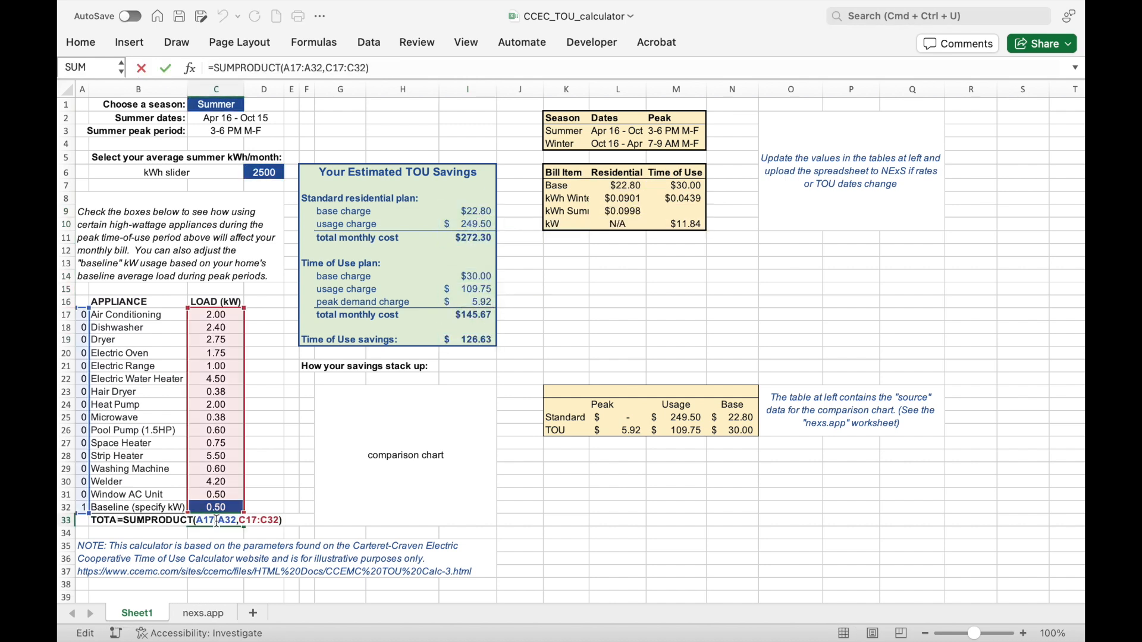
pyautogui.press('Escape')
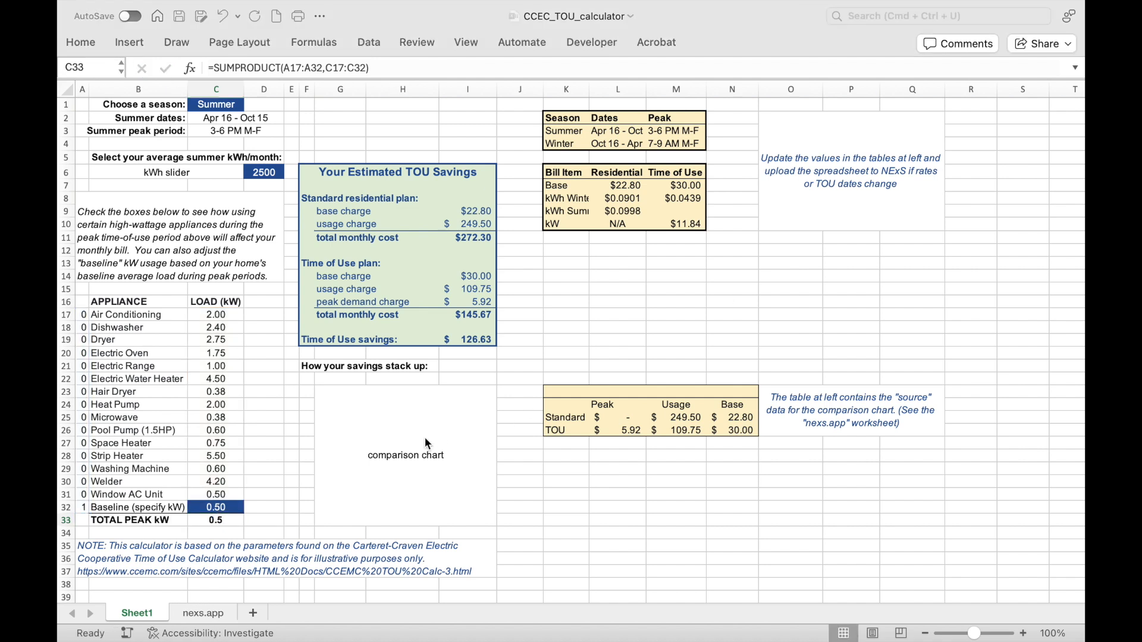
# Examine the peak, usage and base formulas in the comparison chart's source table, and open the nexs.app worksheet.
pyautogui.click(427, 443)
pyautogui.doubleClick(616, 431)
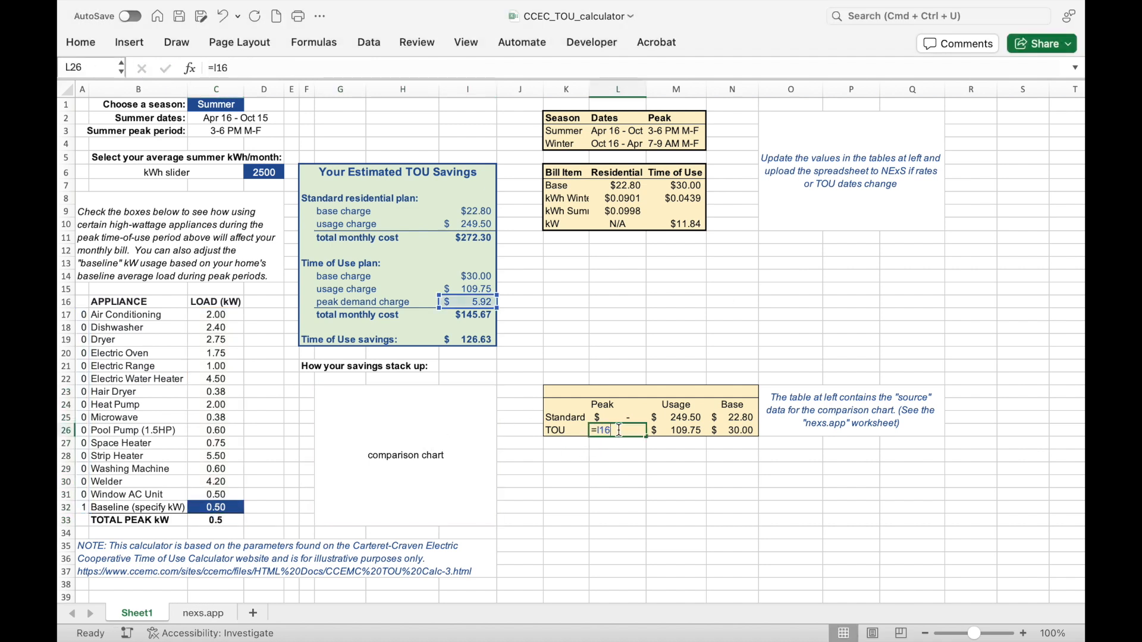
pyautogui.doubleClick(674, 417)
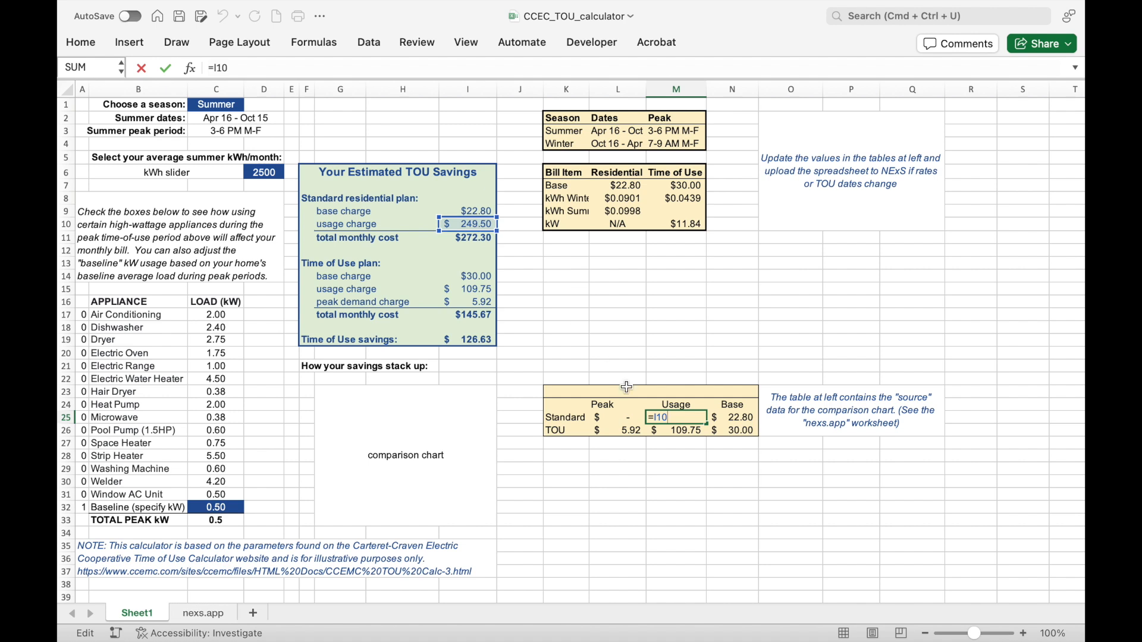
pyautogui.doubleClick(745, 416)
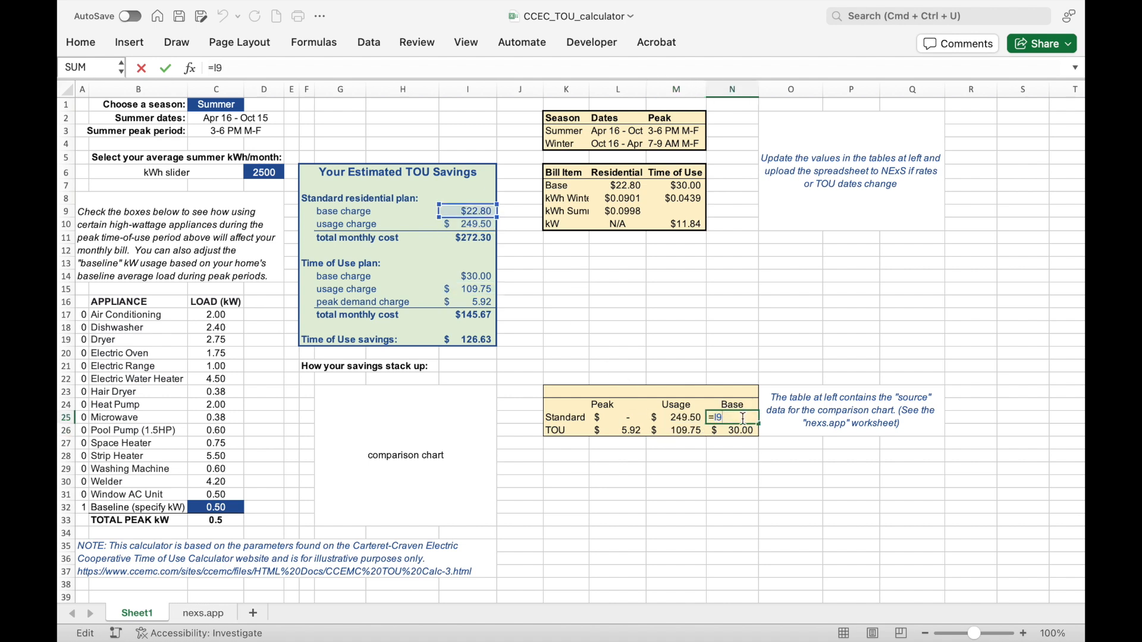
pyautogui.doubleClick(746, 434)
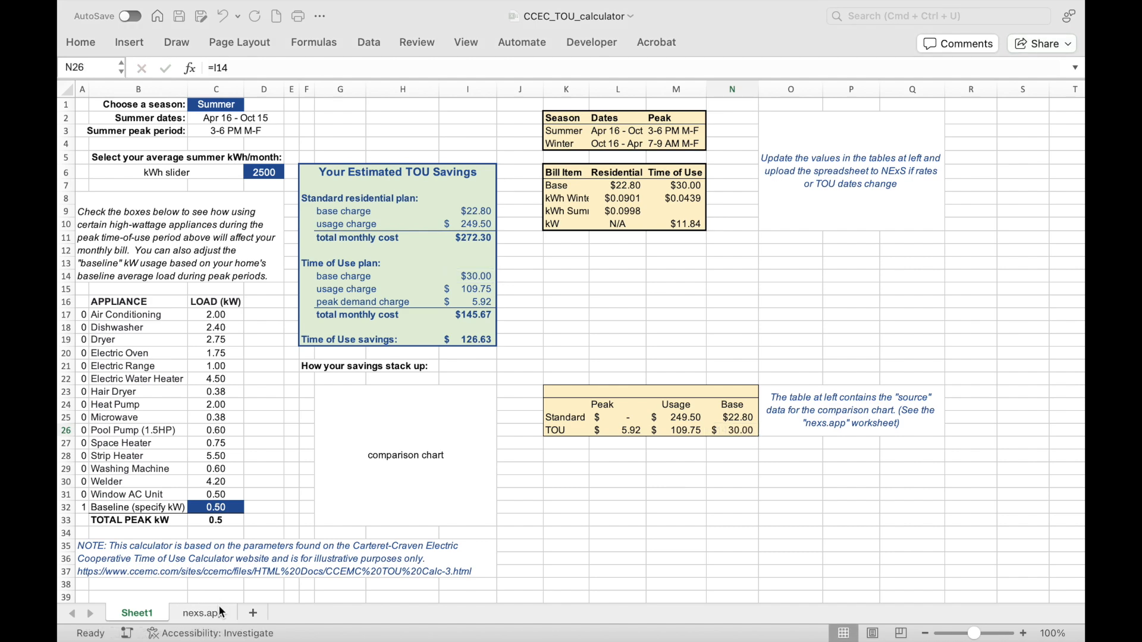
pyautogui.click(219, 608)
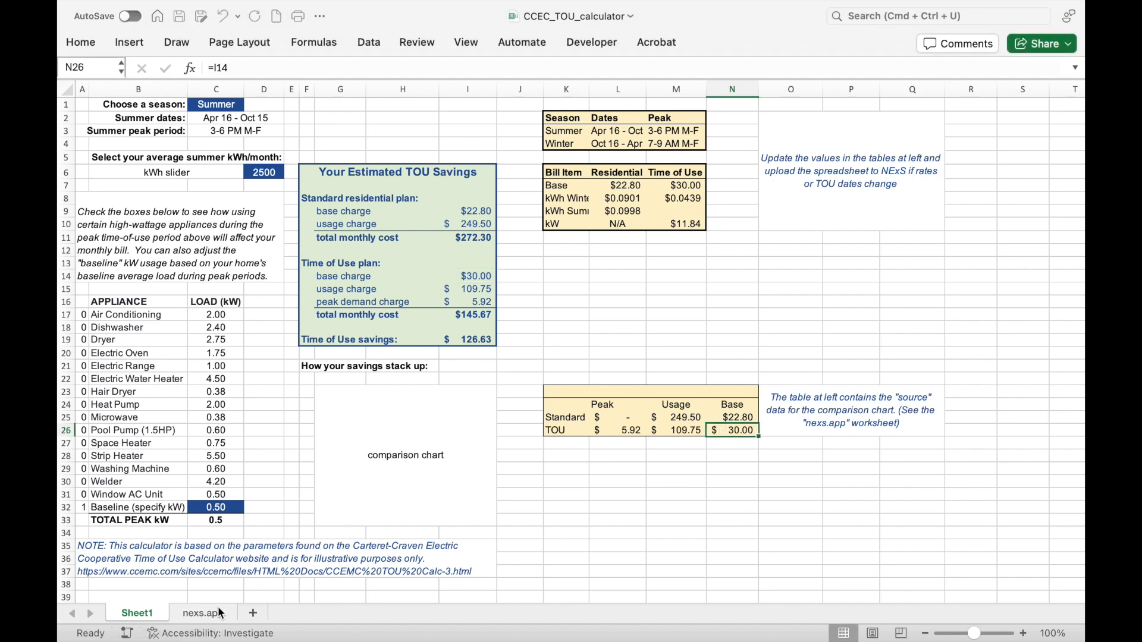
pyautogui.click(218, 608)
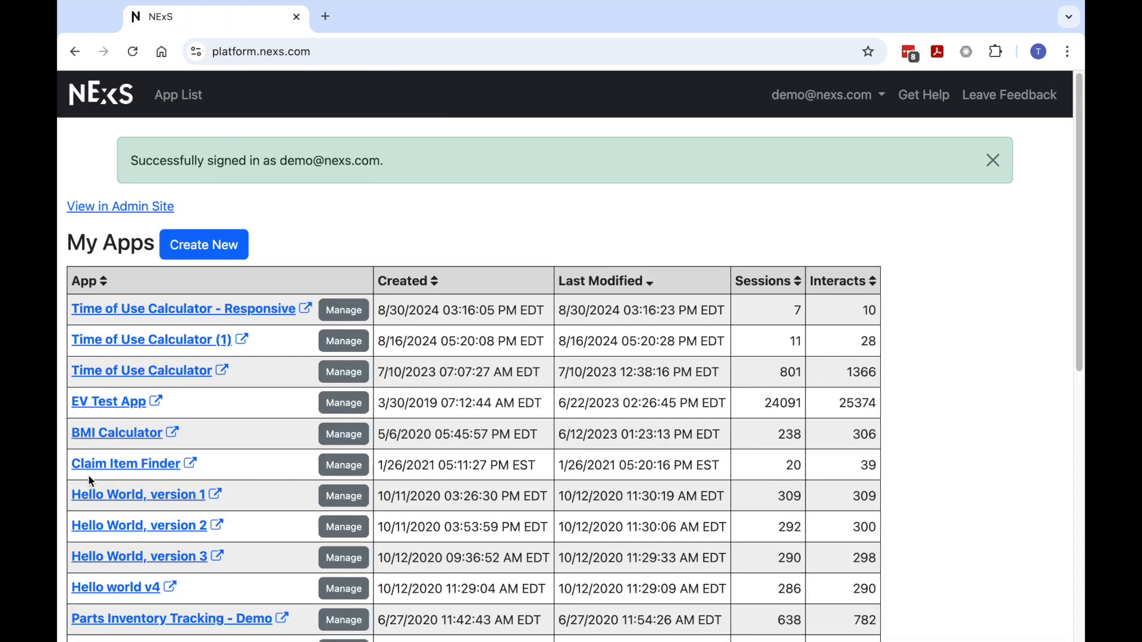
# On the NExS platform in the browser, create a new app from CCEC_TOU_calculator.xlsx and open its live preview.
pyautogui.click(205, 244)
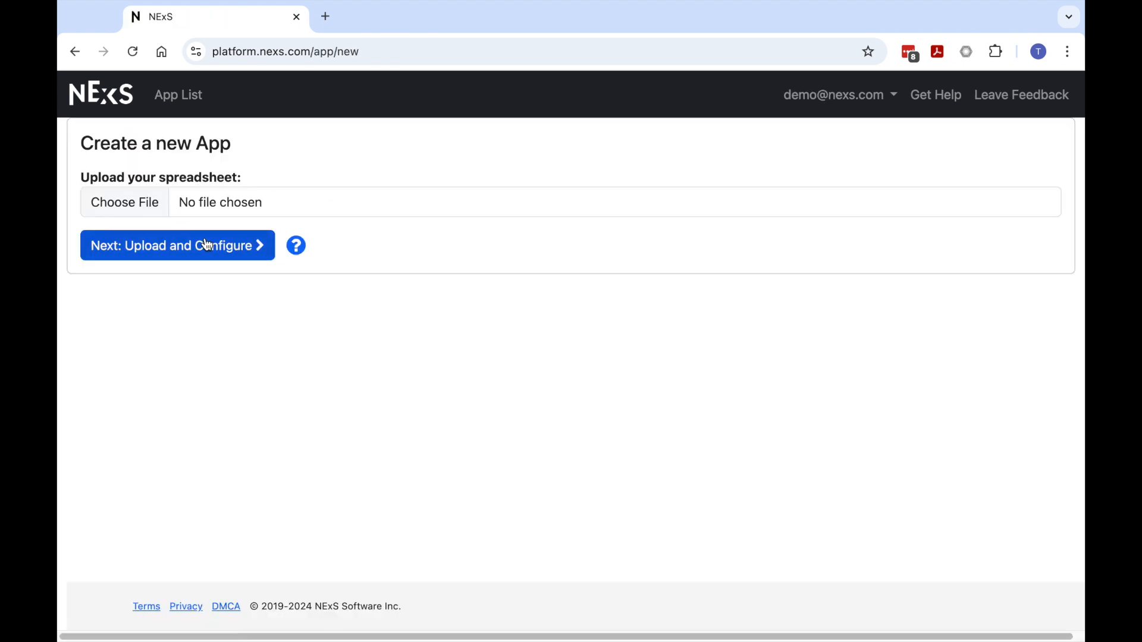
pyautogui.click(122, 204)
pyautogui.doubleClick(492, 245)
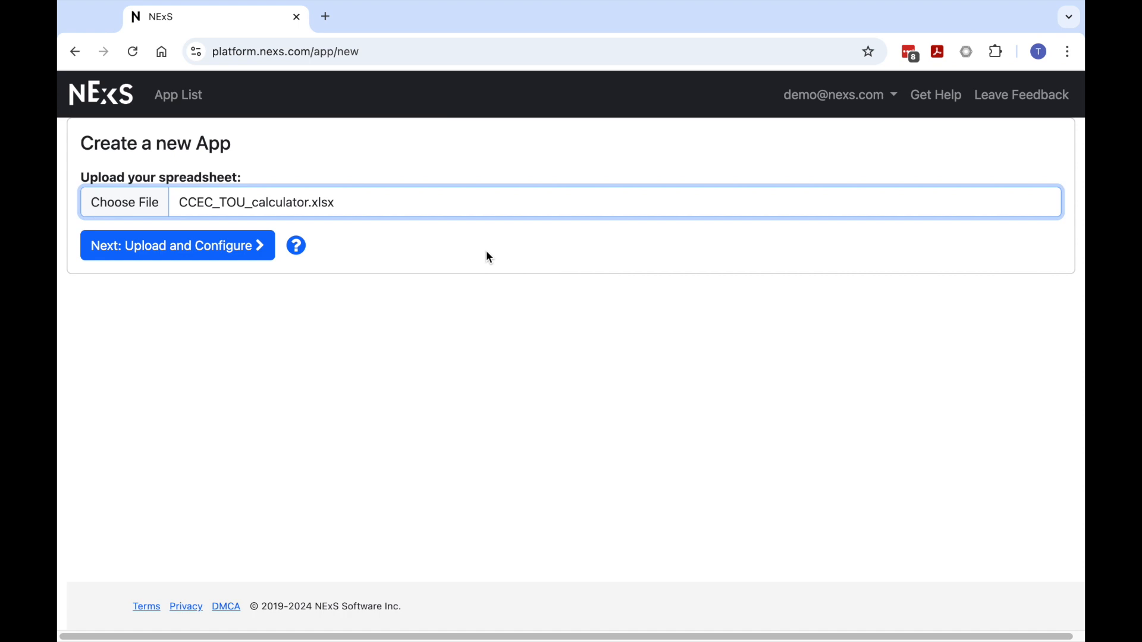
pyautogui.click(176, 251)
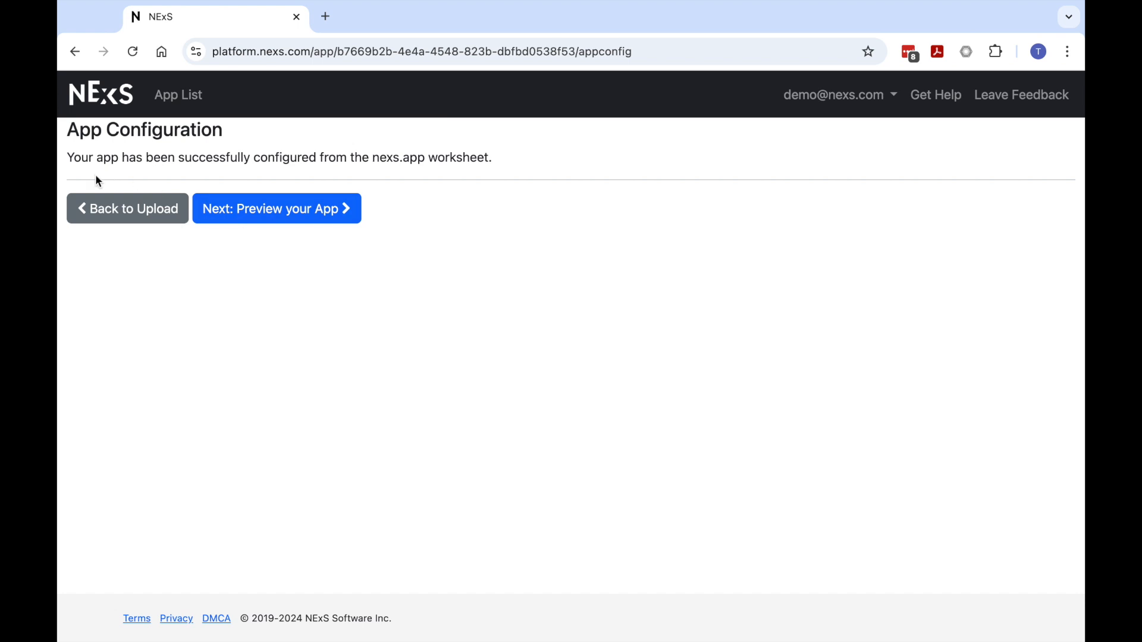
pyautogui.click(314, 209)
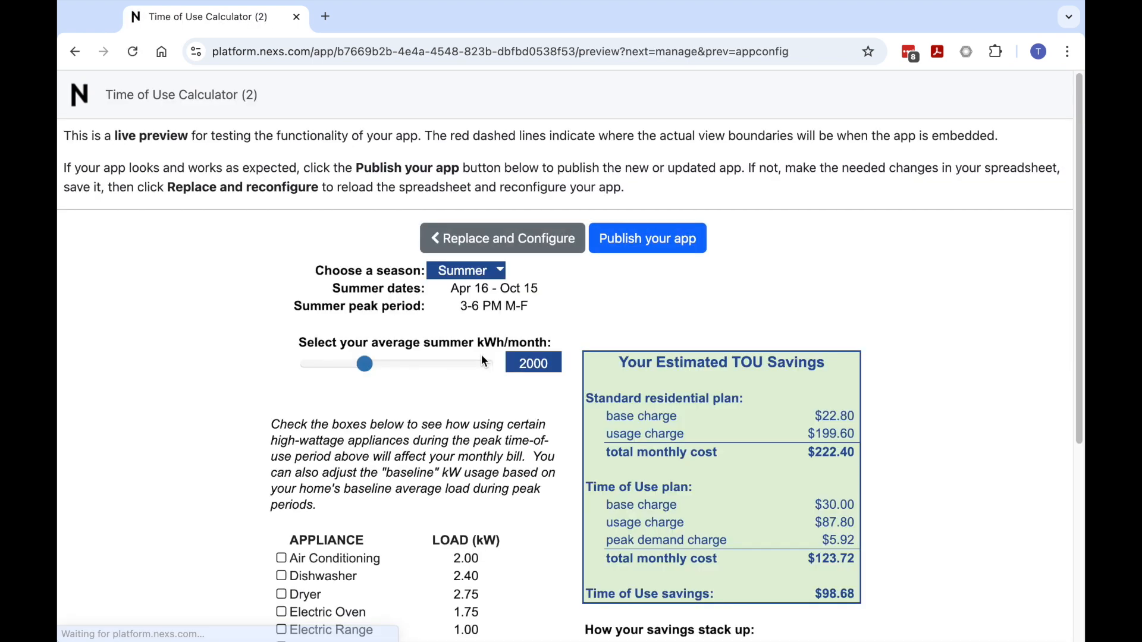
# In the preview, switch the season to Winter and back to Summer, and set the average usage to about 3410 kWh/month.
pyautogui.scroll(-2, 509, 336)
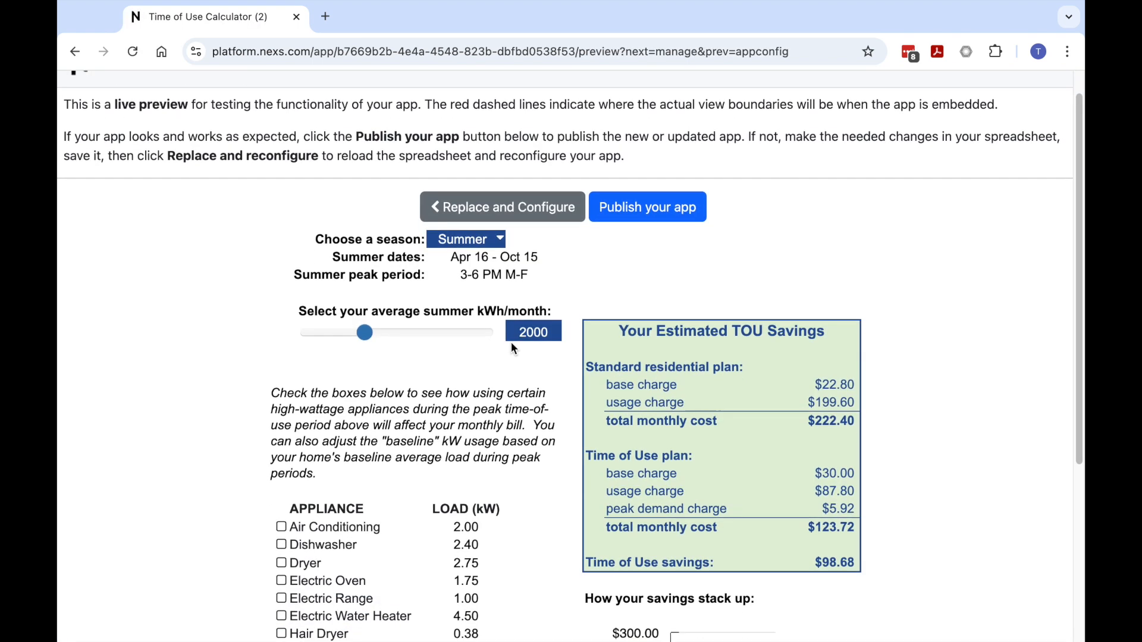
pyautogui.click(469, 224)
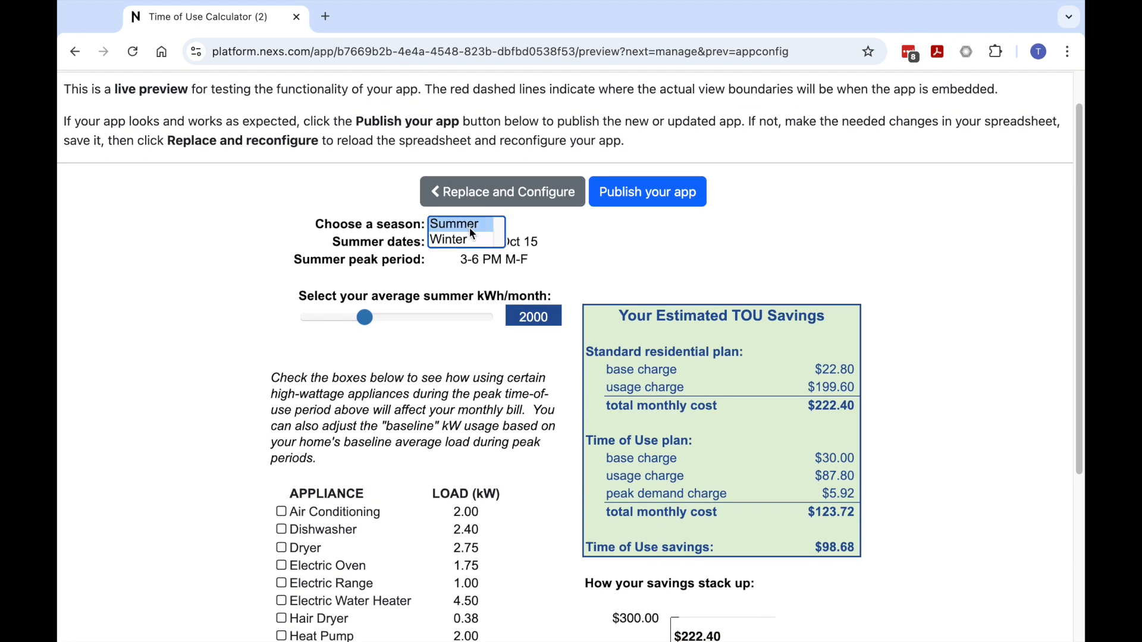
pyautogui.click(470, 239)
pyautogui.click(463, 224)
pyautogui.click(463, 223)
pyautogui.moveTo(373, 323); pyautogui.dragTo(426, 320)
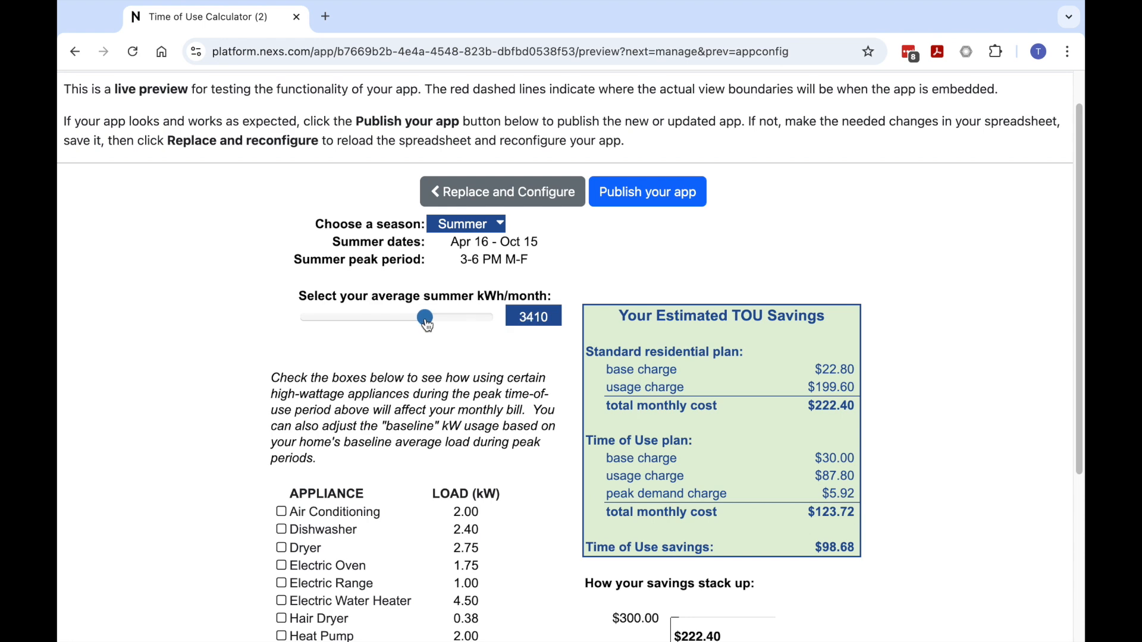
# Include the Electric Oven and Electric Water Heater in the preview's peak appliance load.
pyautogui.scroll(-4, 465, 381)
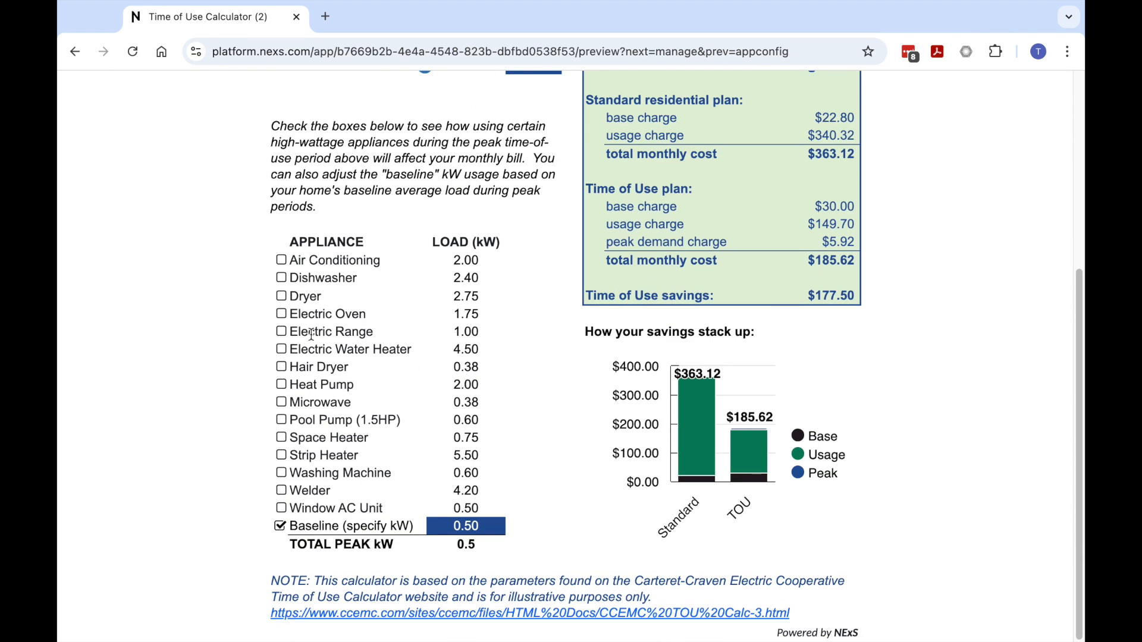
pyautogui.click(280, 314)
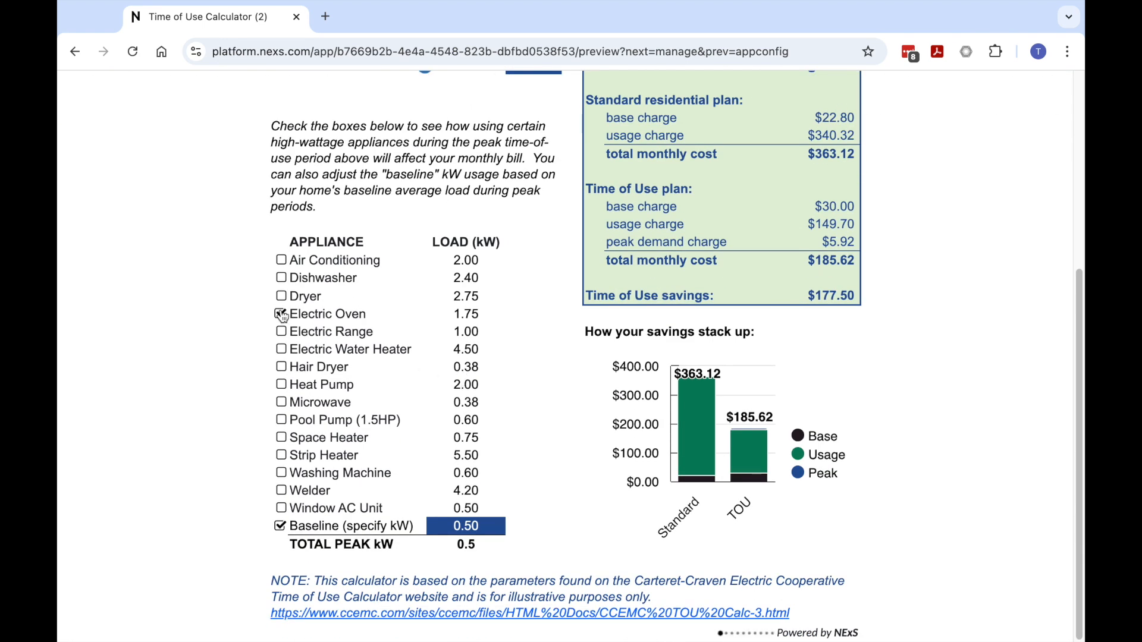
pyautogui.click(281, 349)
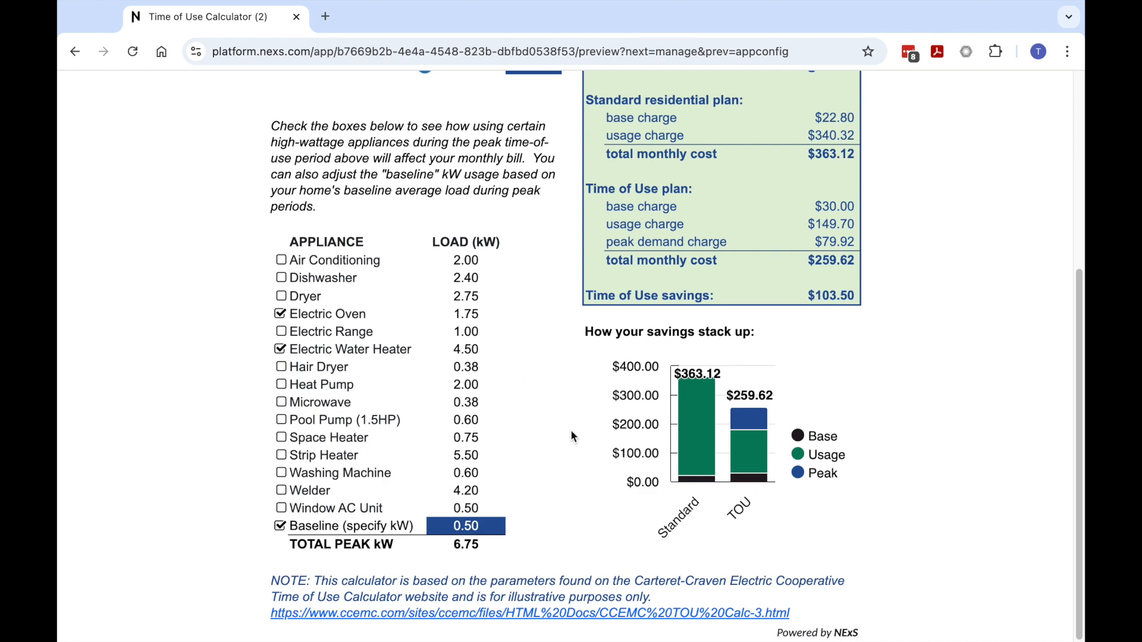
# Publish the previewed calculator app and deploy it live.
pyautogui.scroll(5, 571, 437)
pyautogui.click(644, 248)
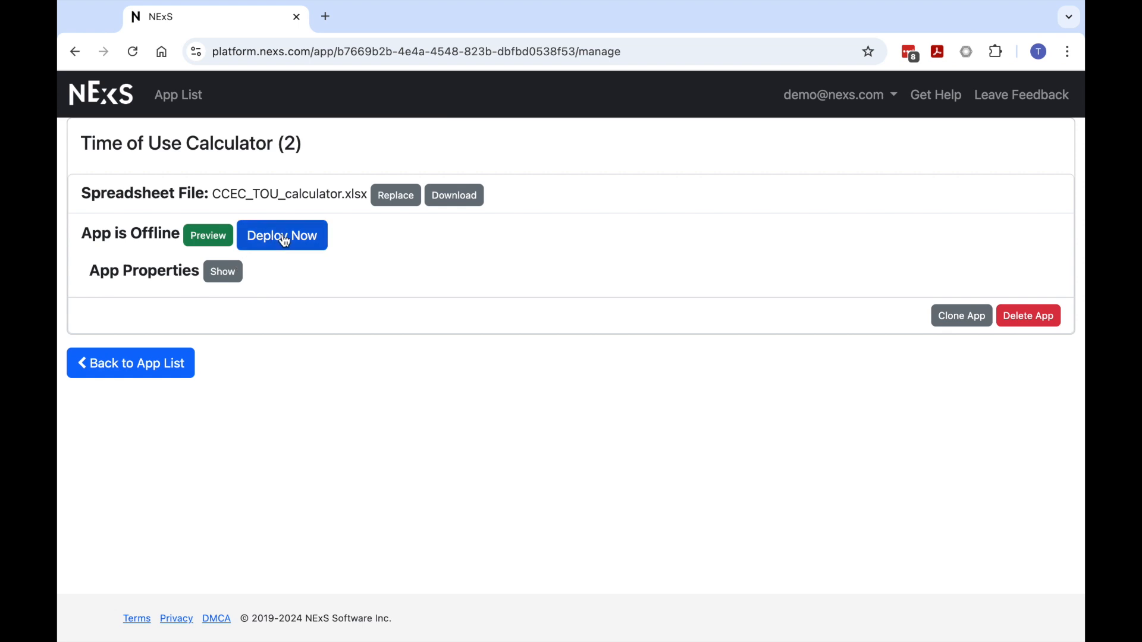
pyautogui.click(285, 240)
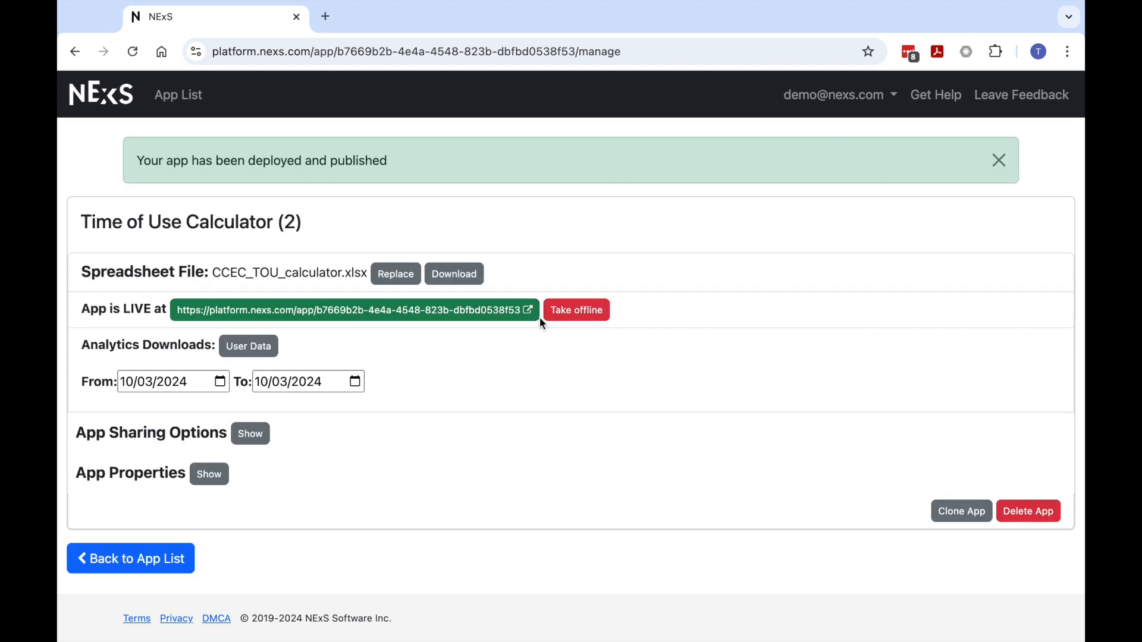
# Test the live app with season Winter and average usage of about 3590 kWh/month, and close it.
pyautogui.click(462, 312)
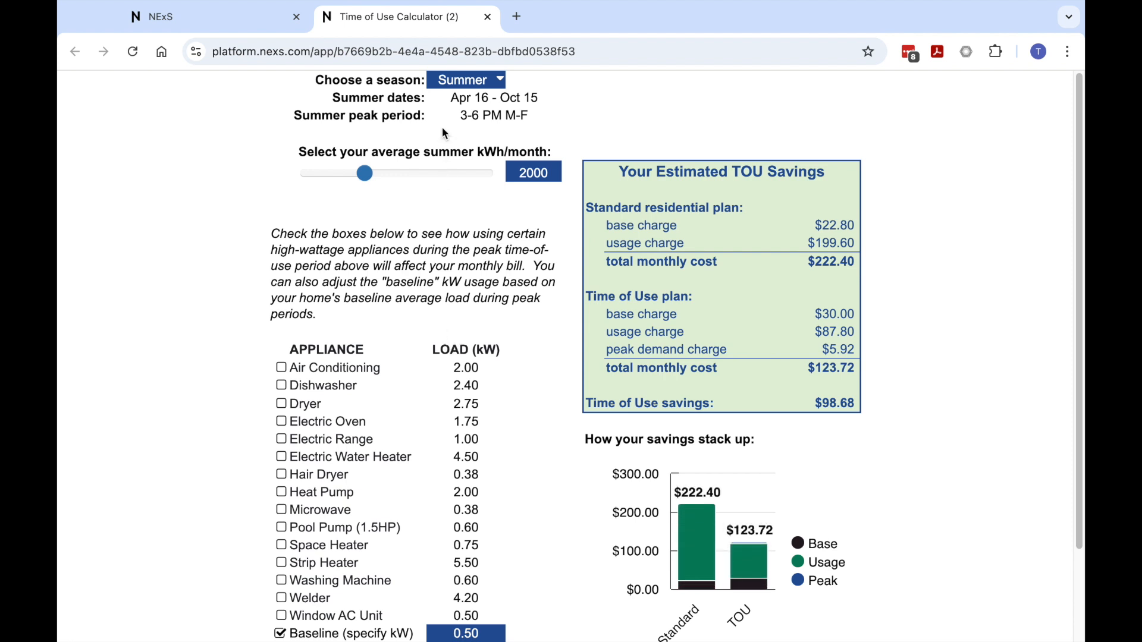
pyautogui.click(450, 86)
pyautogui.click(449, 94)
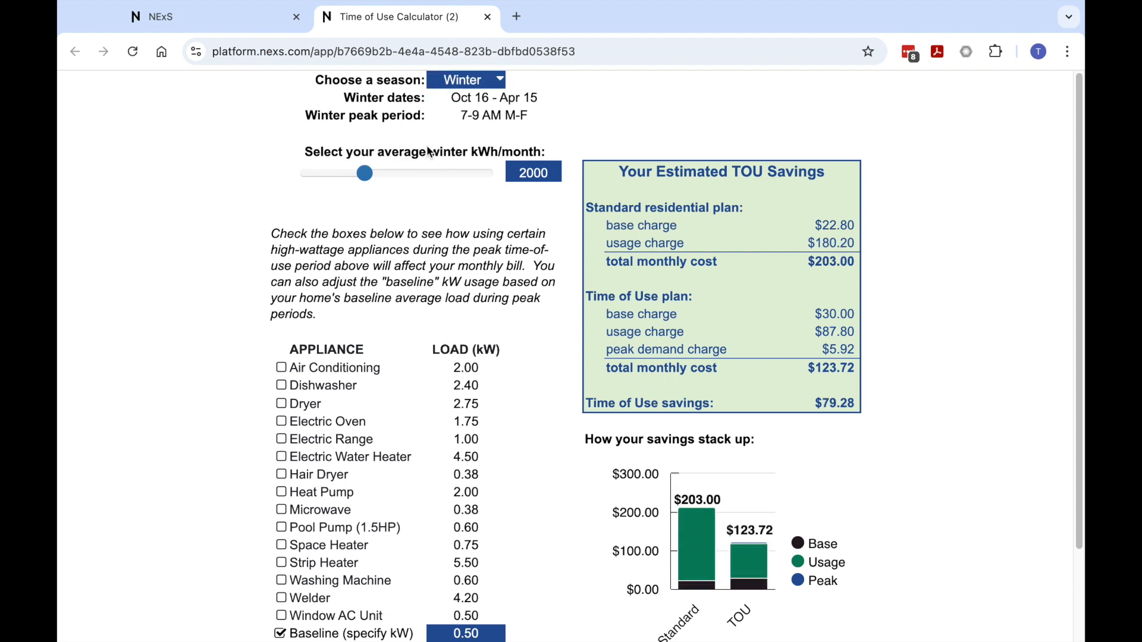
pyautogui.moveTo(375, 177); pyautogui.dragTo(436, 177)
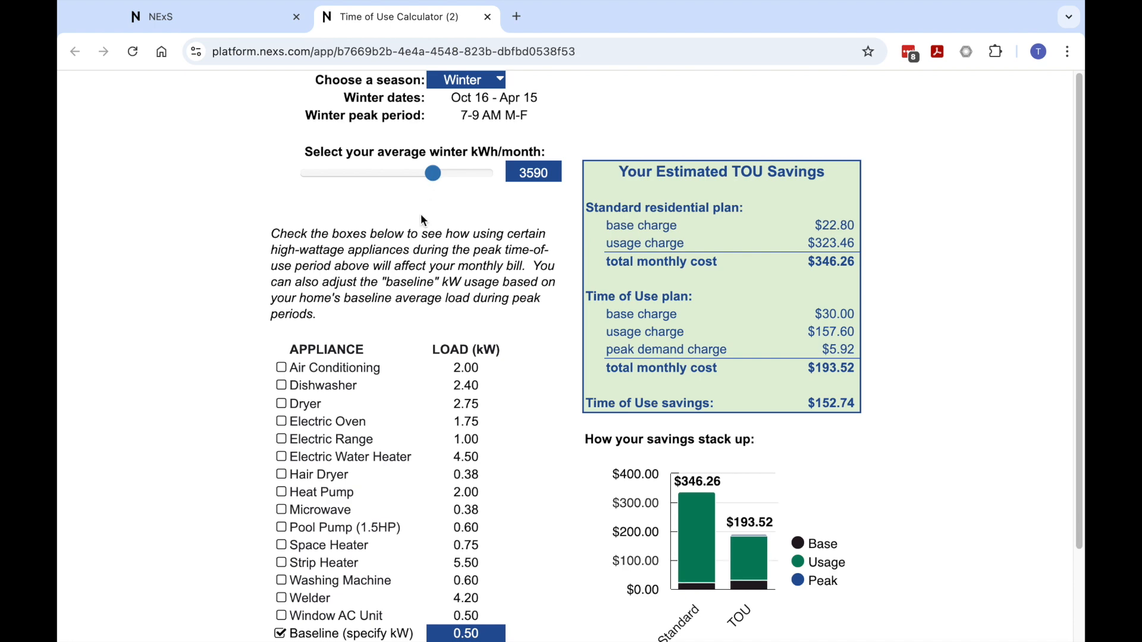
pyautogui.hotkey('ctrl', 'w')
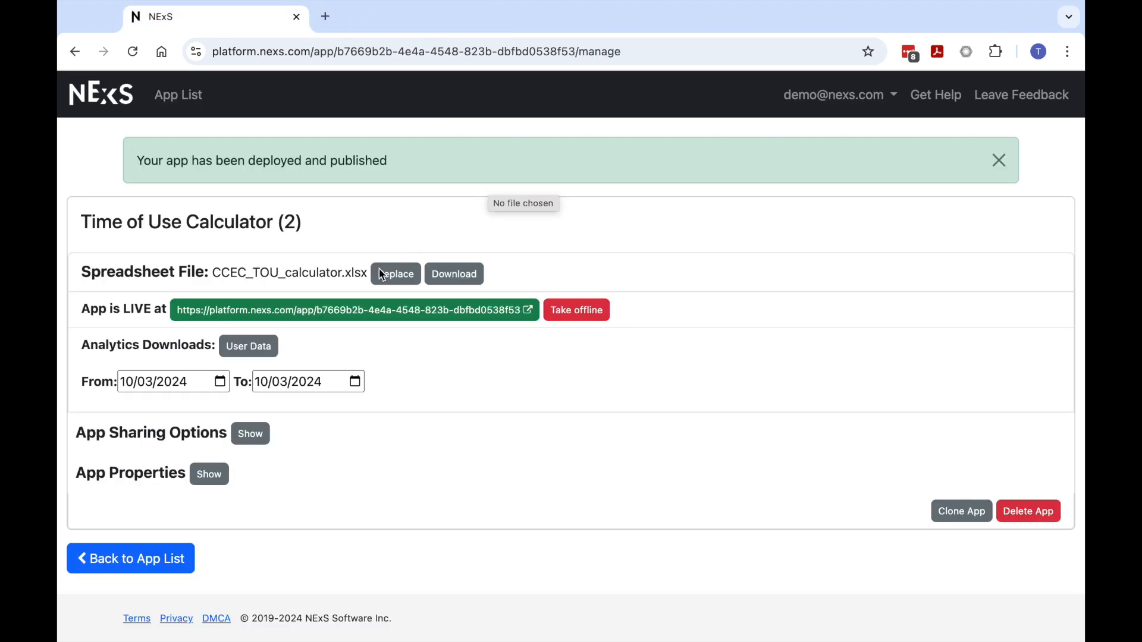
# Show the app's sharing options and select the whole script embed code.
pyautogui.click(255, 435)
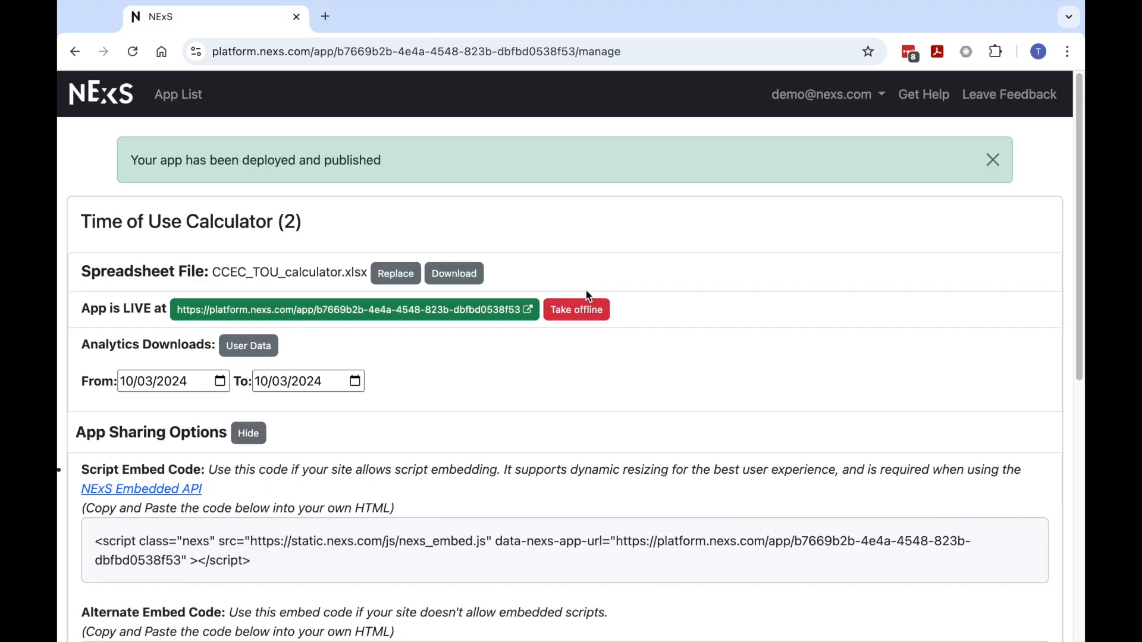
pyautogui.scroll(-2, 598, 295)
pyautogui.scroll(-1, 597, 293)
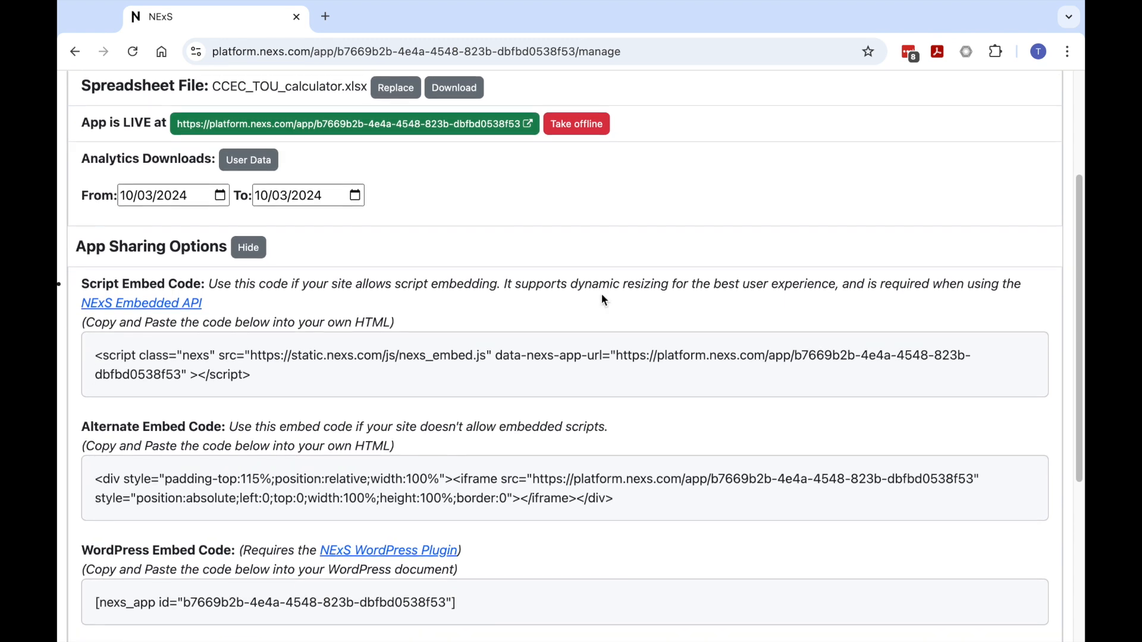
pyautogui.tripleClick(533, 355)
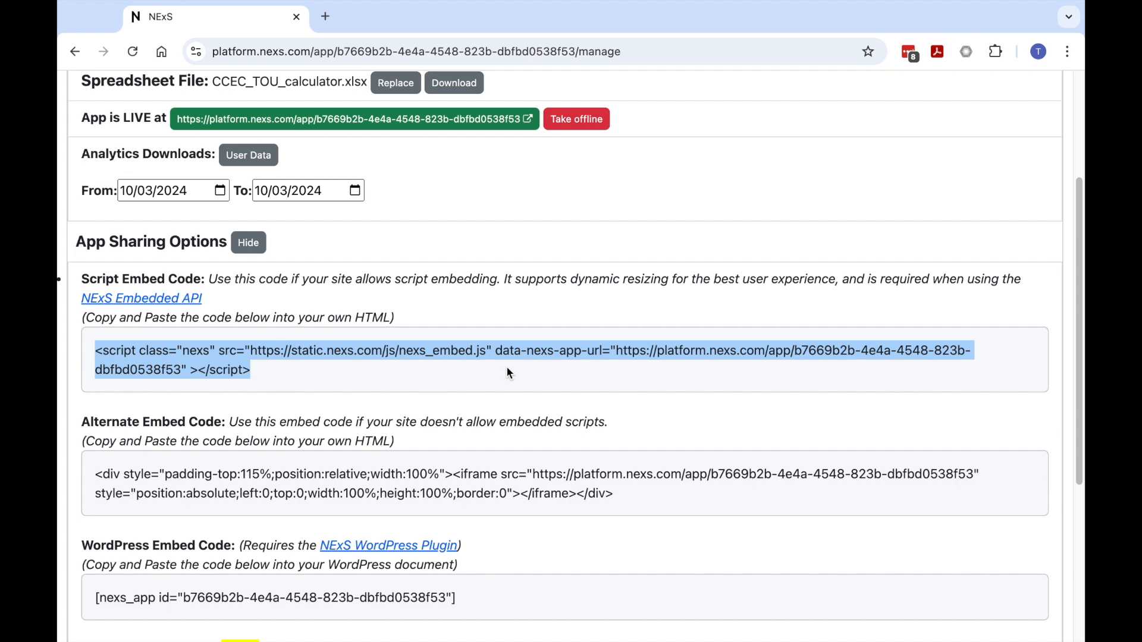
# Select the WordPress embed code in the sharing options and return to the app list.
pyautogui.scroll(-4, 508, 366)
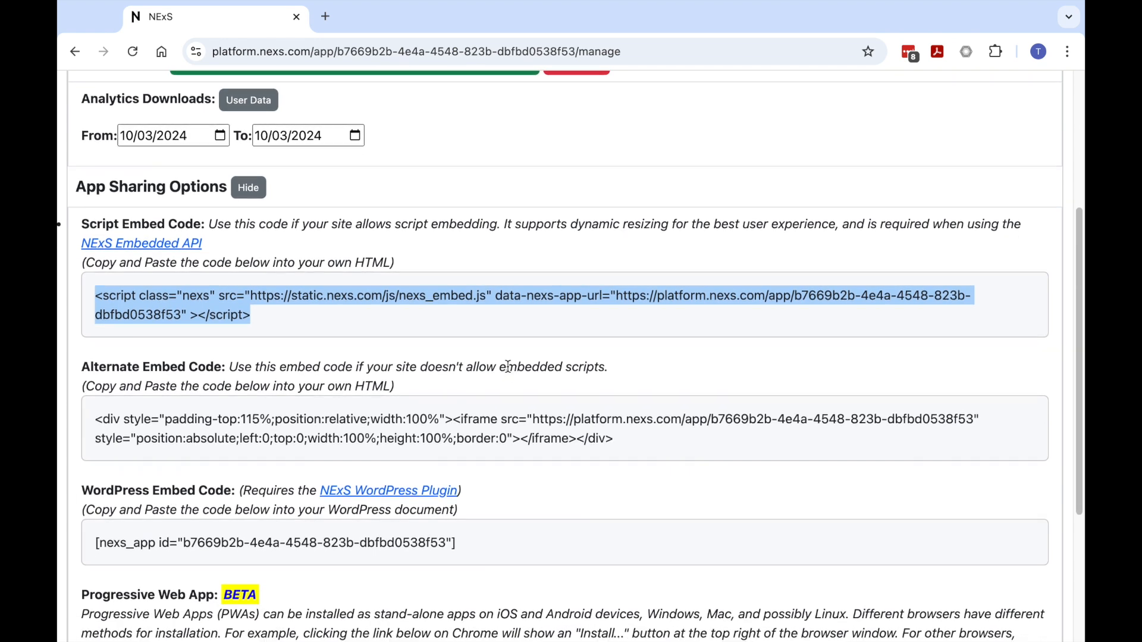
pyautogui.tripleClick(431, 379)
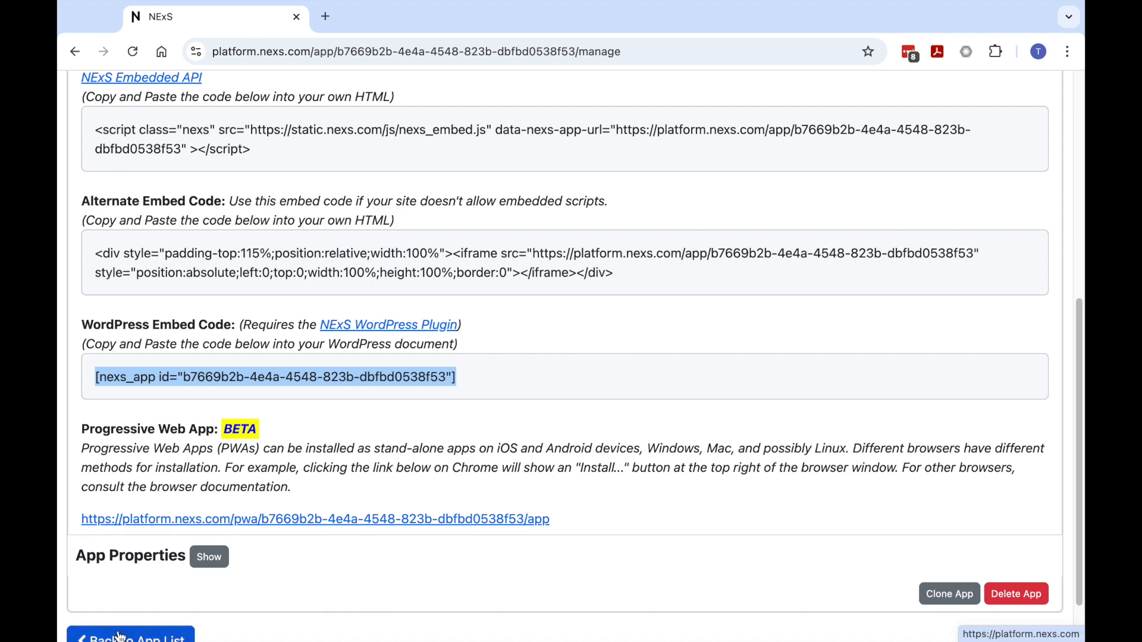
pyautogui.scroll(-1, 123, 632)
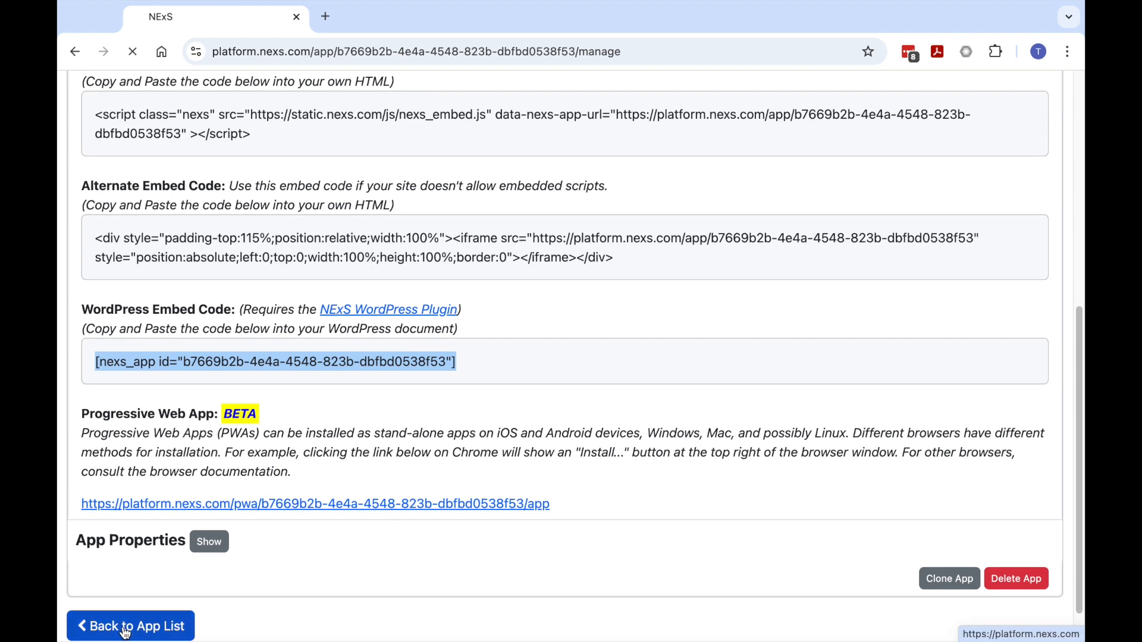
pyautogui.click(124, 630)
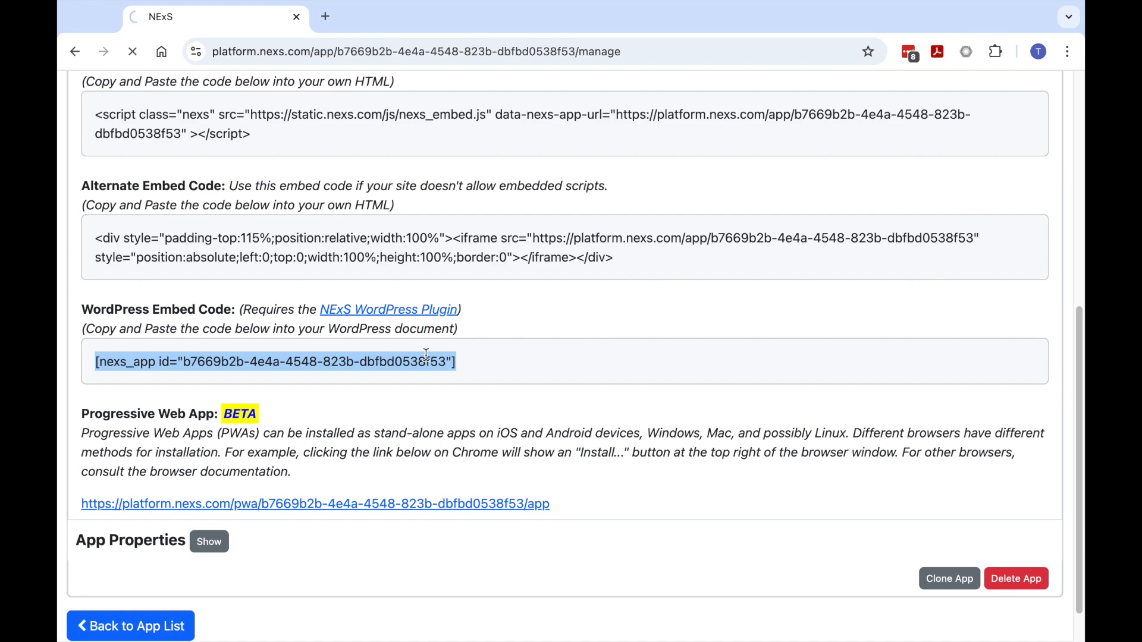